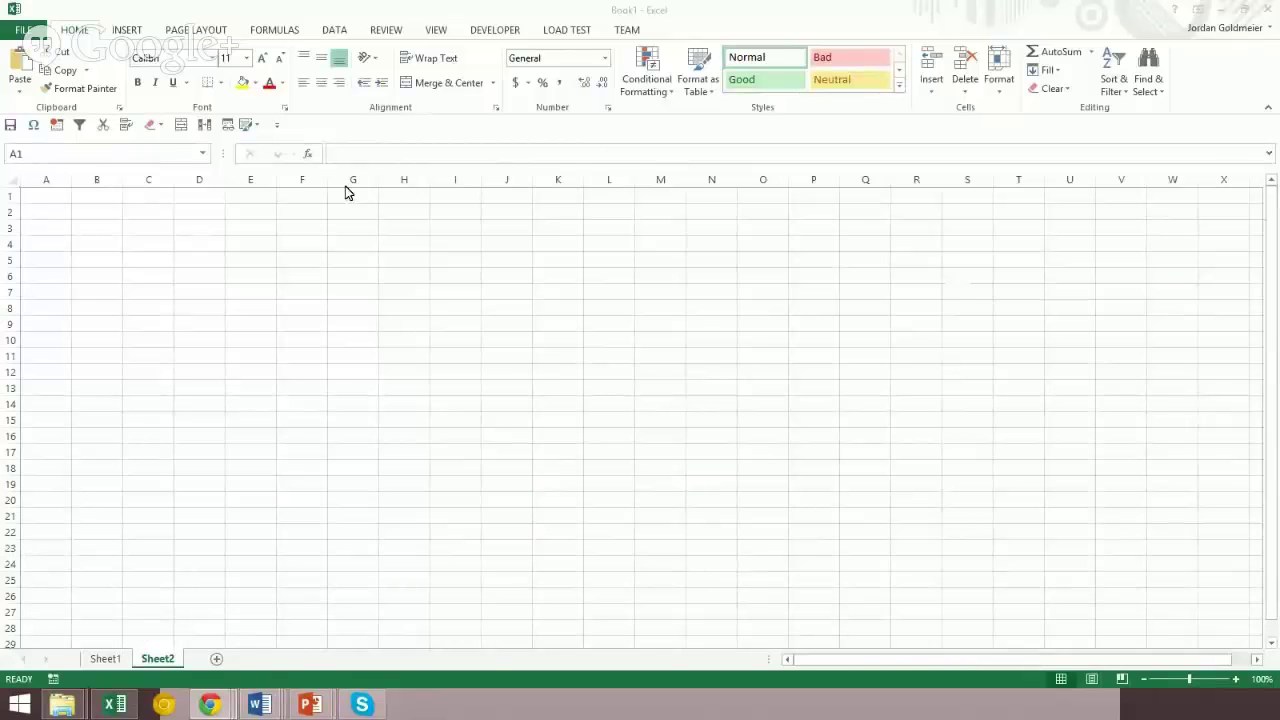
pyautogui.click(60, 200)
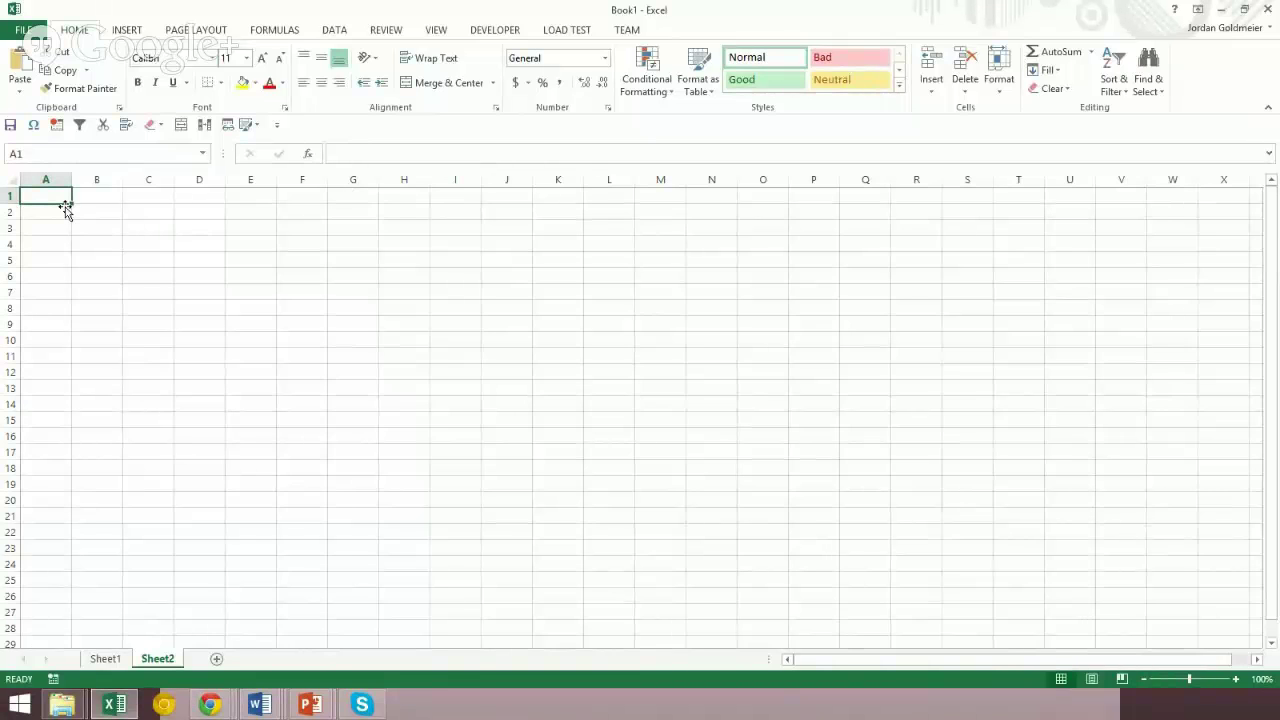
pyautogui.write('=rand')
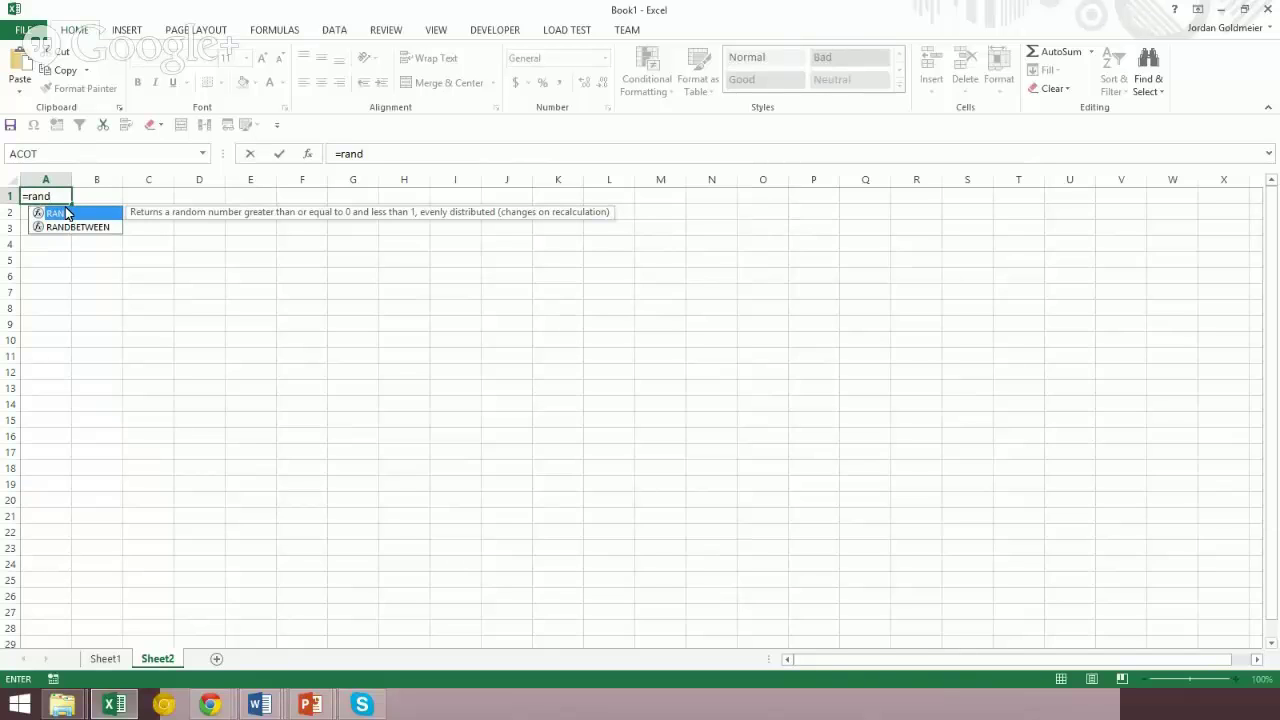
pyautogui.press('Escape')
pyautogui.press('Escape')
# Step: Enter the formula =RANDBETWEEN(1,3) in cell A1
pyautogui.write('=rand')
pyautogui.press('Down')
pyautogui.press('Tab')
pyautogui.write('1,')
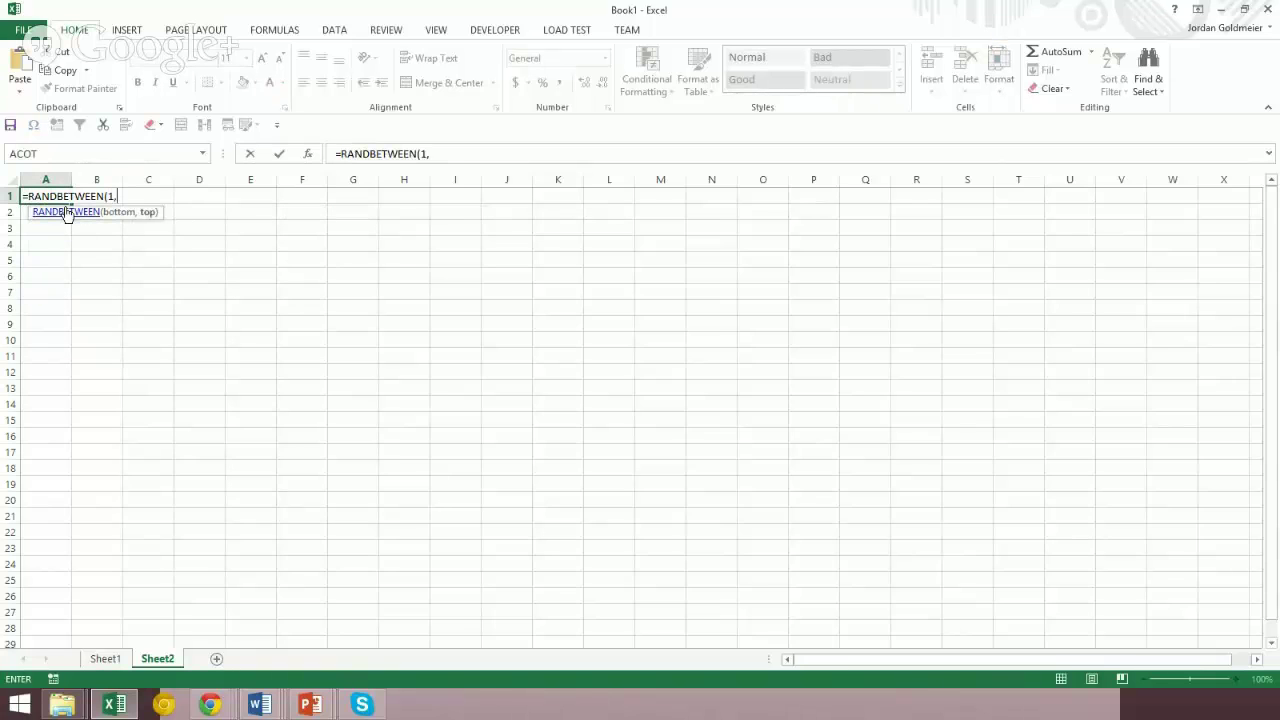
pyautogui.write('3)')
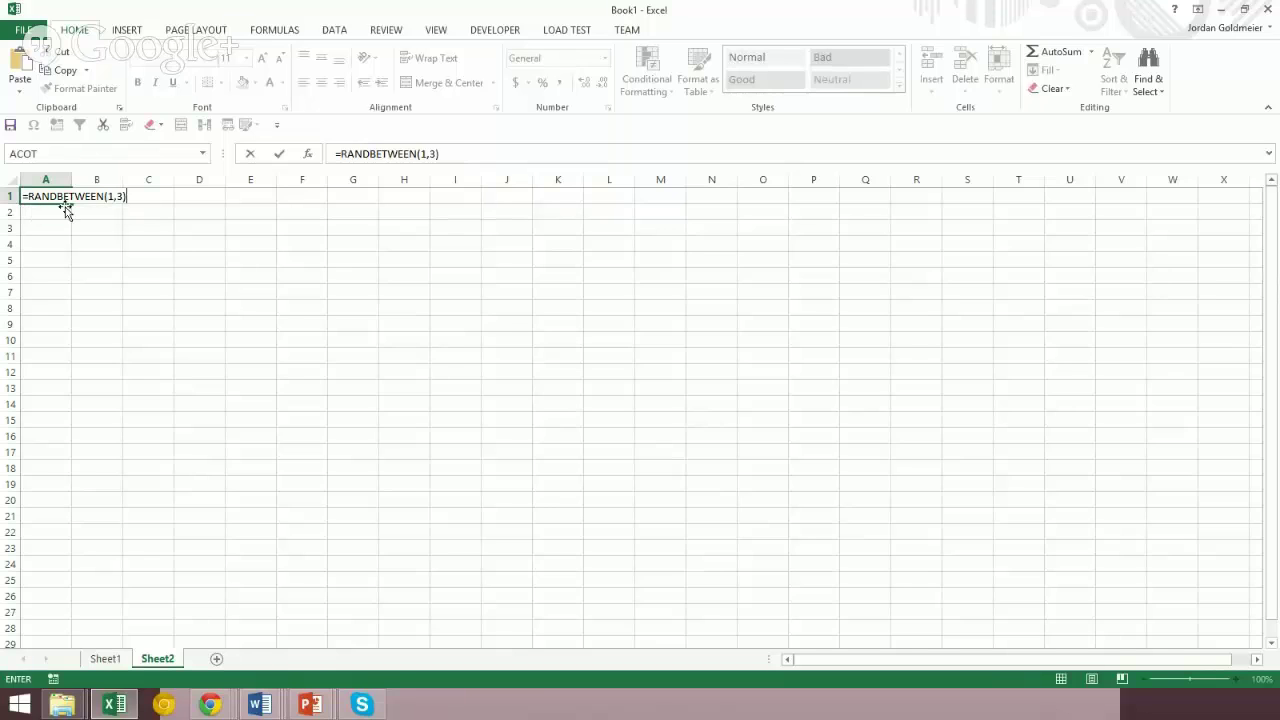
pyautogui.press('Return')
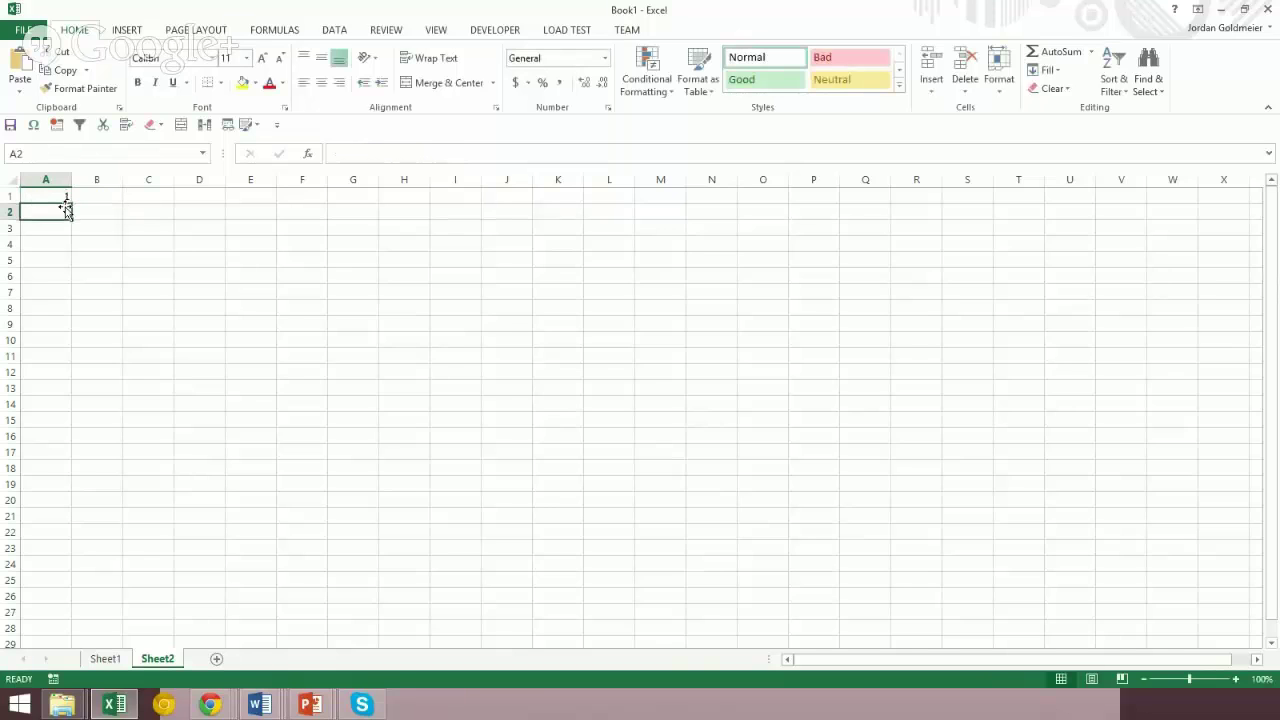
# Step: Set the worksheet zoom to 190%
pyautogui.click(1236, 680)
pyautogui.click(1236, 680)
pyautogui.click(1236, 680)
pyautogui.click(1236, 680)
pyautogui.click(1236, 680)
pyautogui.click(1236, 680)
pyautogui.click(1236, 680)
pyautogui.click(1236, 680)
pyautogui.click(1236, 680)
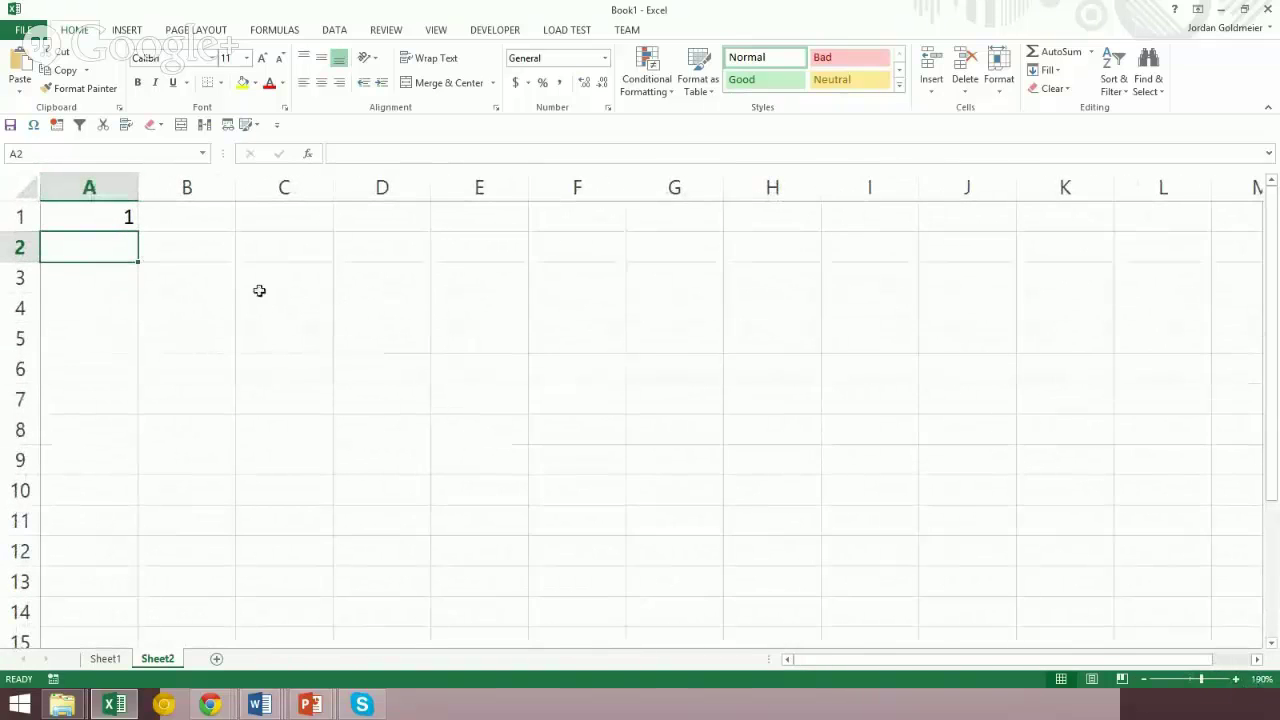
# Step: Recalculate the sheet several times to watch the random number in A1 change
pyautogui.press('F9')
pyautogui.press('F9')
pyautogui.press('F9')
pyautogui.press('F9')
pyautogui.press('F9')
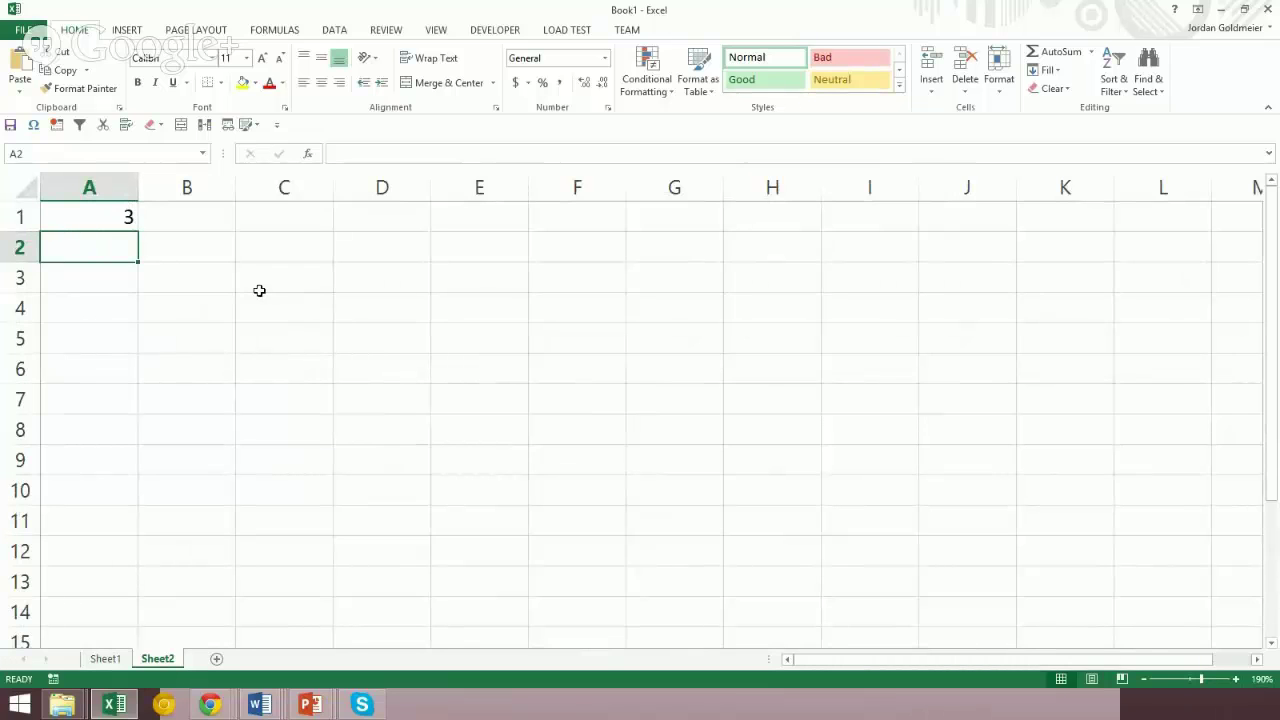
pyautogui.write('1')
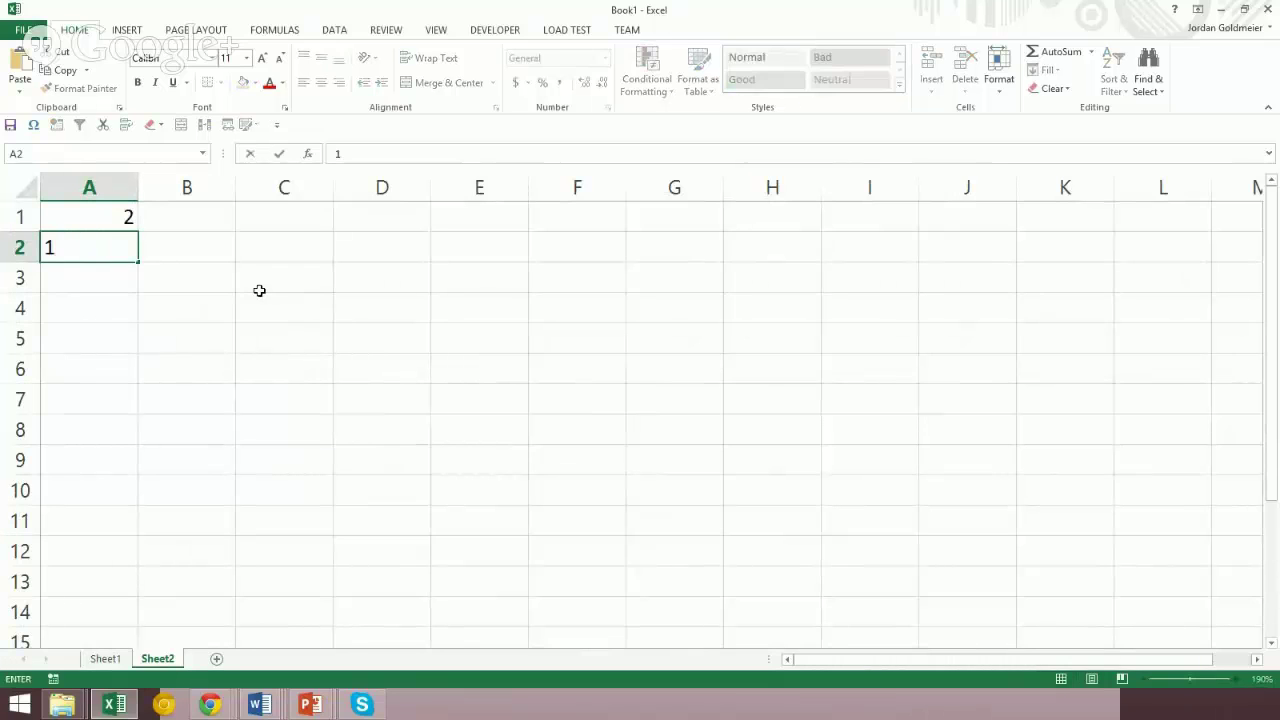
pyautogui.press('Escape')
# Step: Wrap the RANDBETWEEN formula in A1 in a CHOOSE function as its index number, leaving the formula open for the values
pyautogui.press('Up')
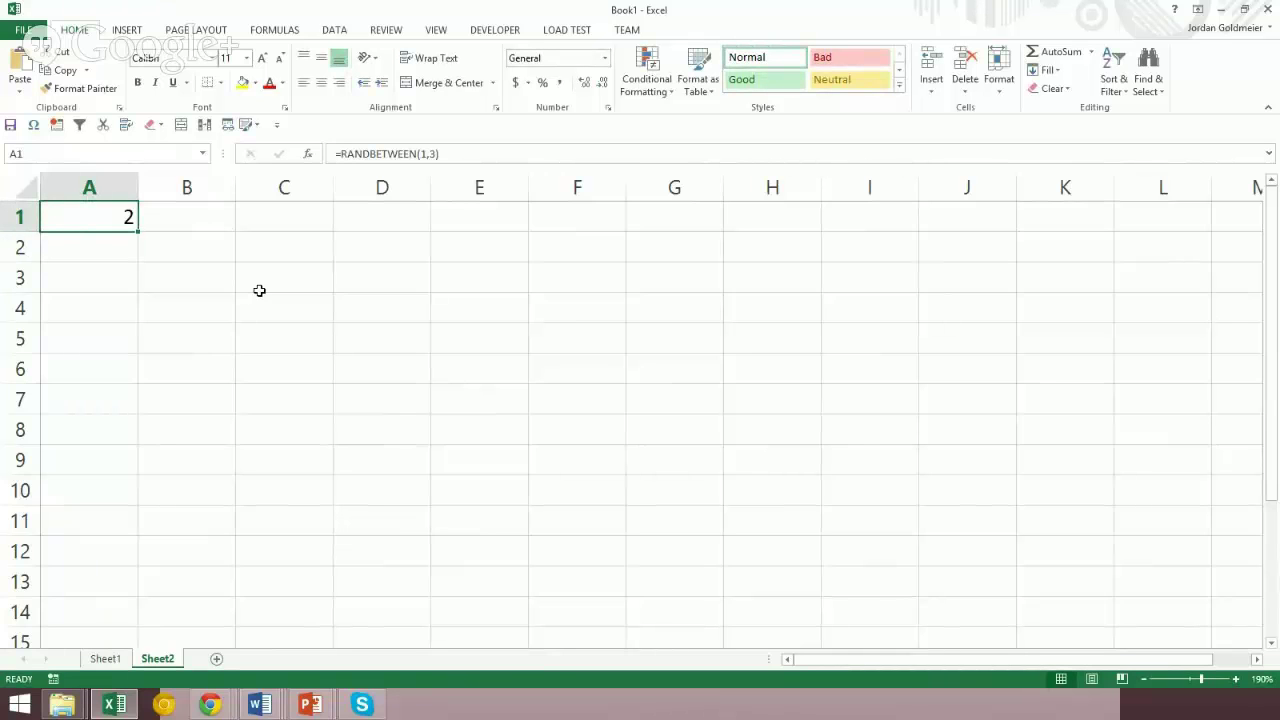
pyautogui.click(344, 156)
pyautogui.write('choose(')
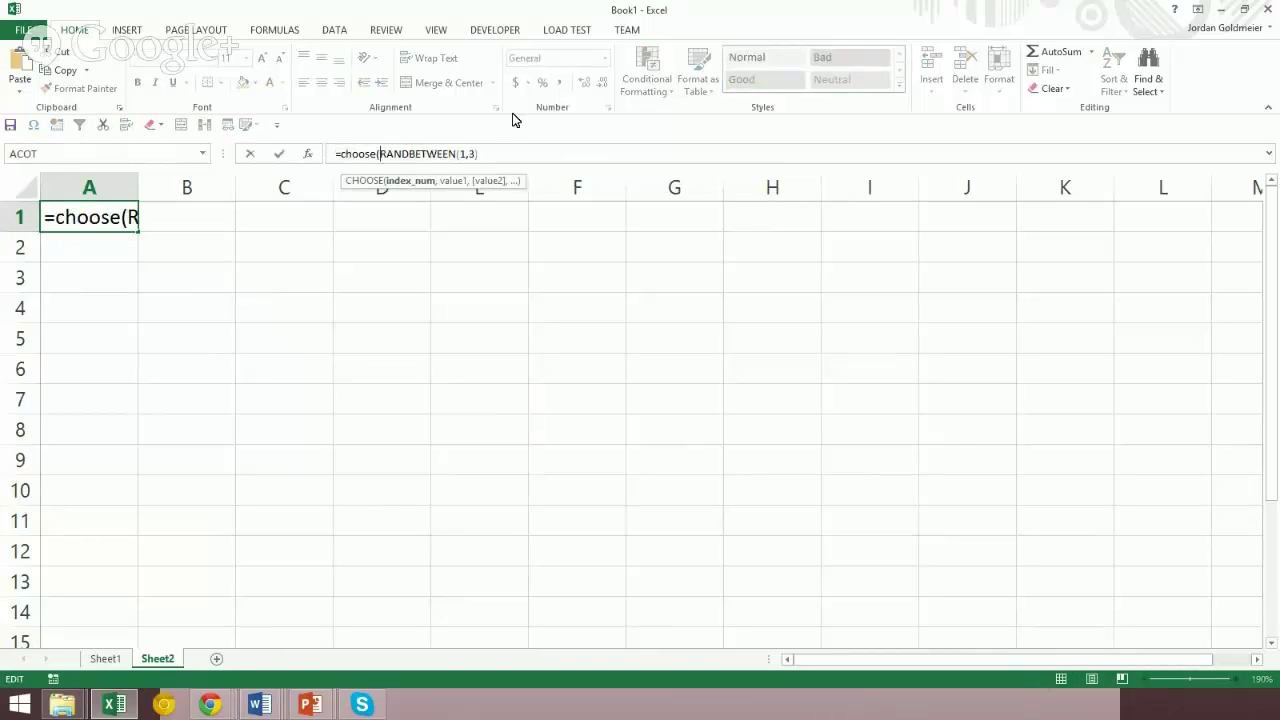
pyautogui.press('End')
pyautogui.write(',')
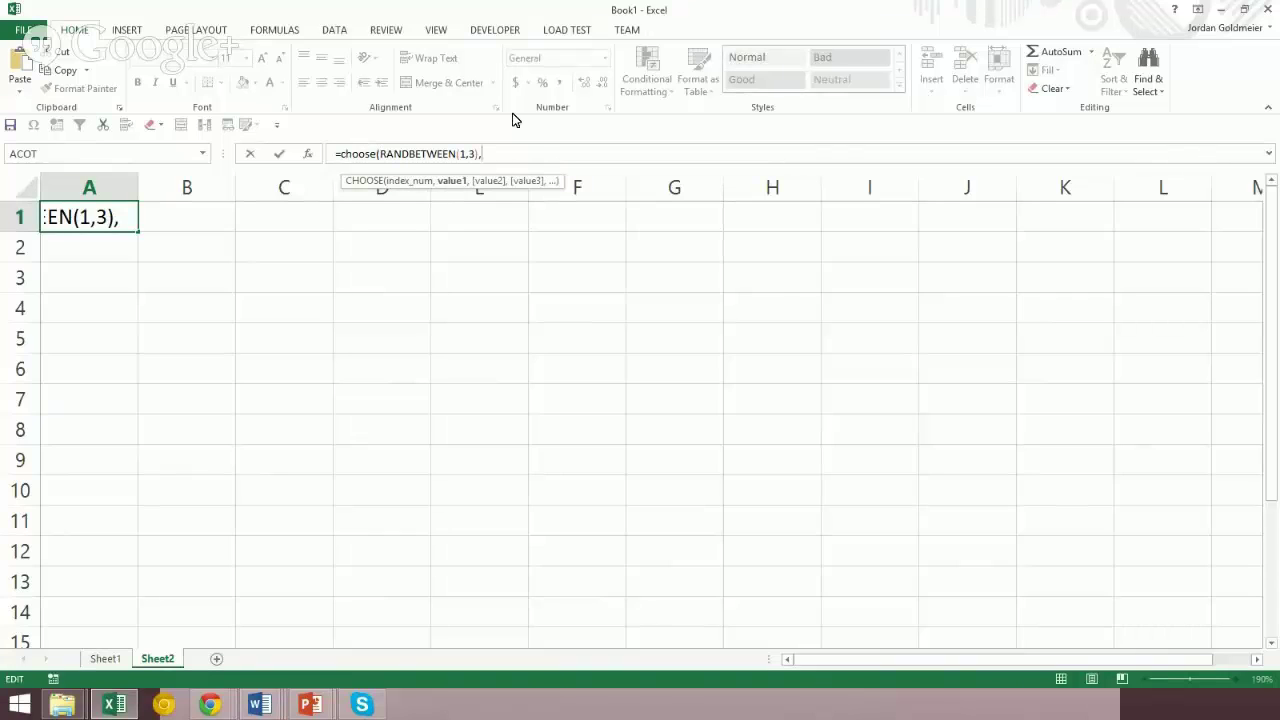
# Step: Try adding empty comma-separated value arguments to the CHOOSE formula in A1, and remove them again
pyautogui.write(' , , , , ,')
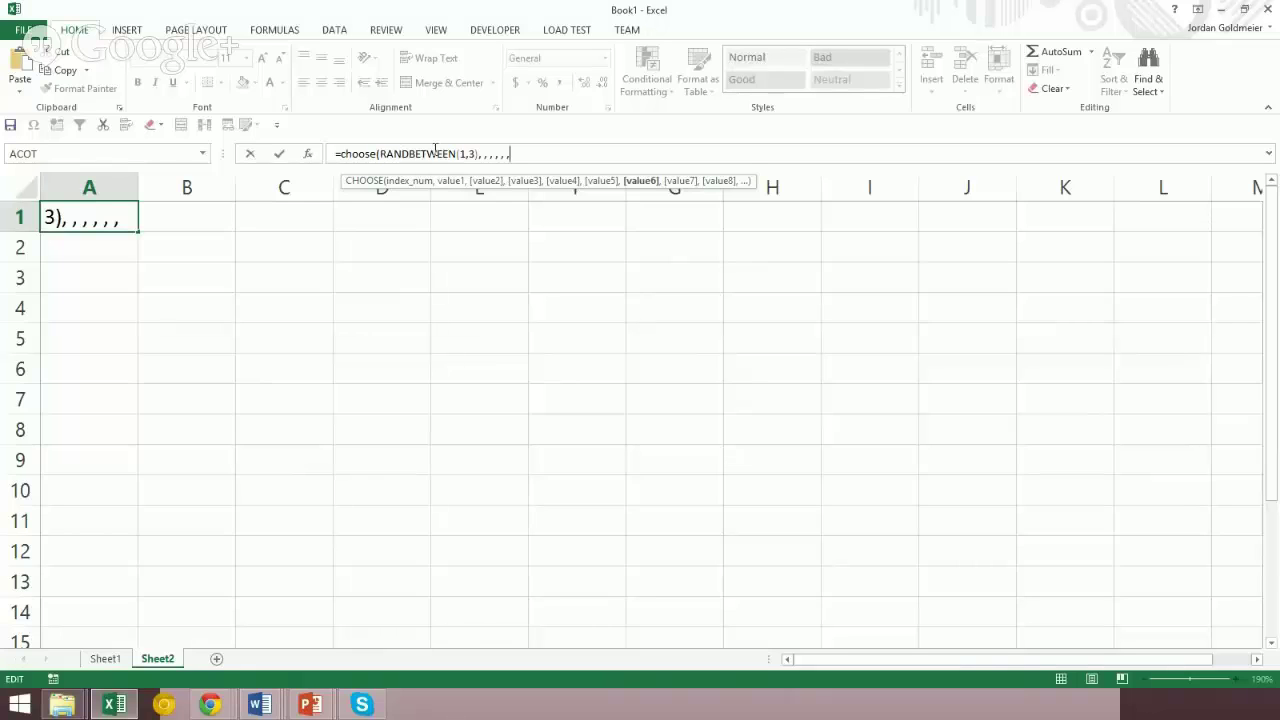
pyautogui.click(481, 155)
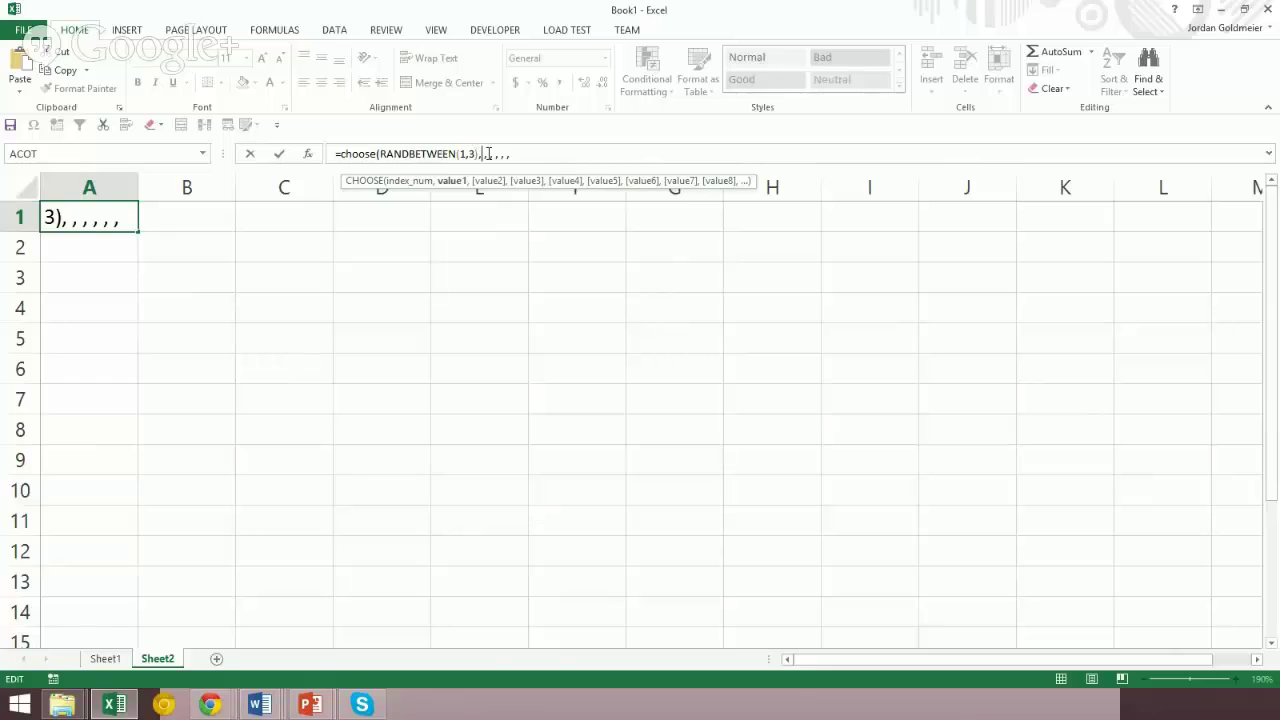
pyautogui.click(487, 154)
pyautogui.press('BackSpace')
pyautogui.press('BackSpace')
pyautogui.press('BackSpace')
pyautogui.press('BackSpace')
pyautogui.press('BackSpace')
pyautogui.press('BackSpace')
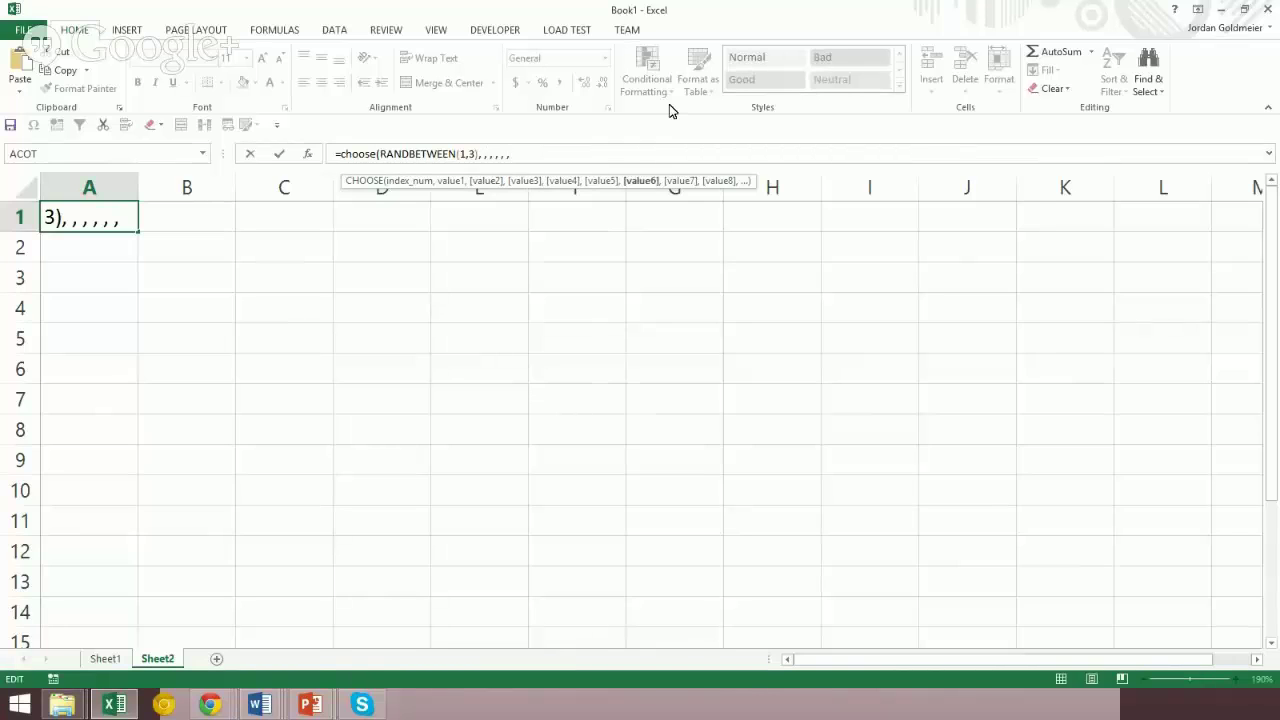
pyautogui.press('BackSpace')
pyautogui.press('BackSpace')
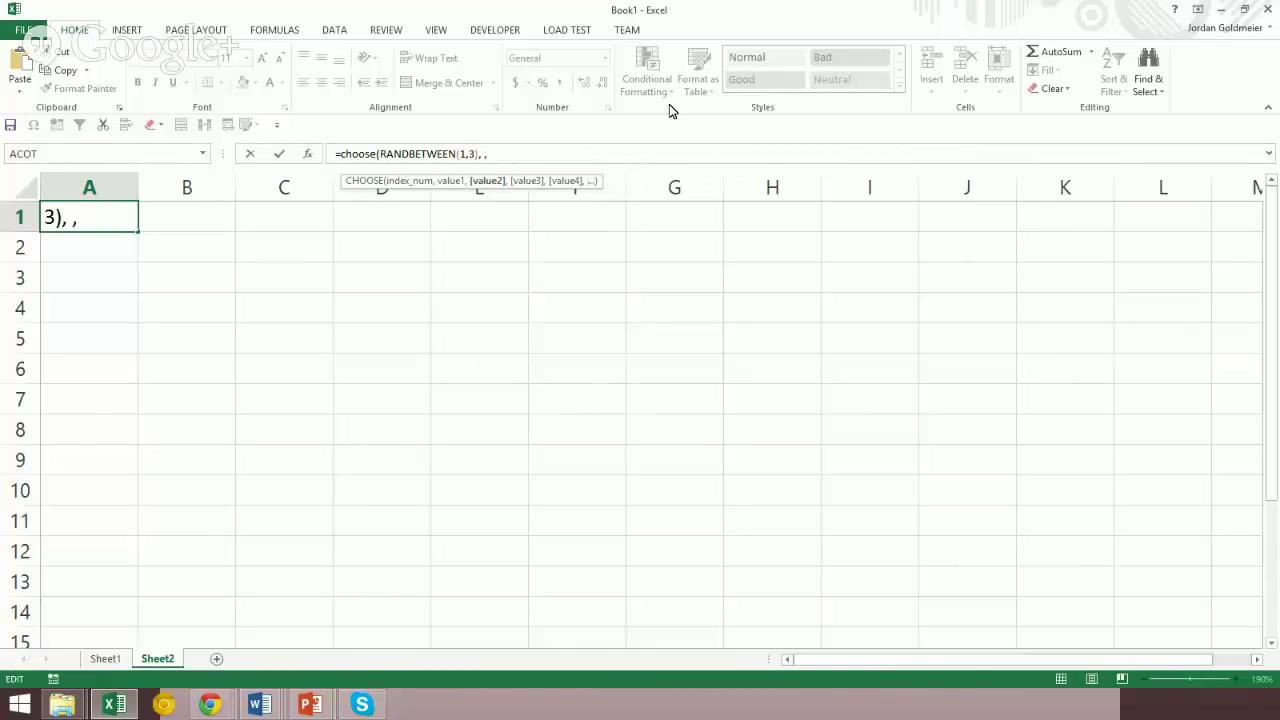
pyautogui.press('BackSpace')
pyautogui.press('BackSpace')
# Step: Complete the CHOOSE formula in A1 with the values "High", "Med" and "Low"
pyautogui.write('"Higjh')
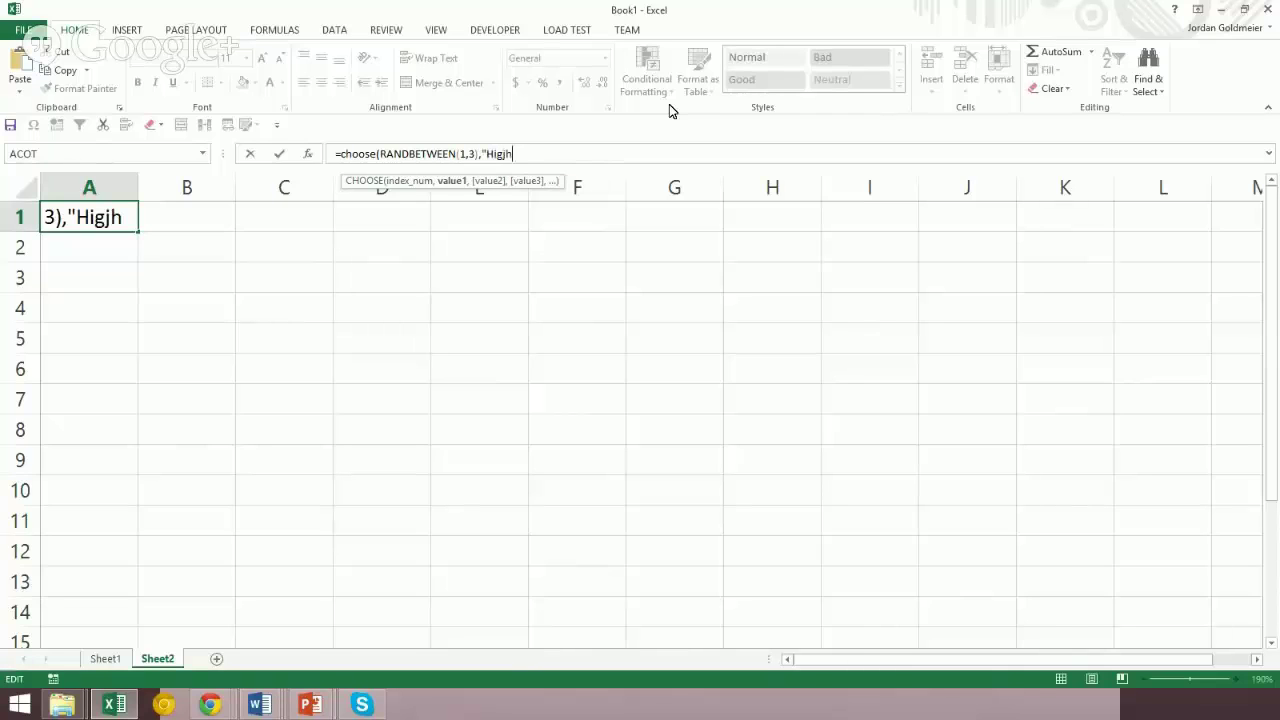
pyautogui.press('BackSpace')
pyautogui.press('BackSpace')
pyautogui.write('h",')
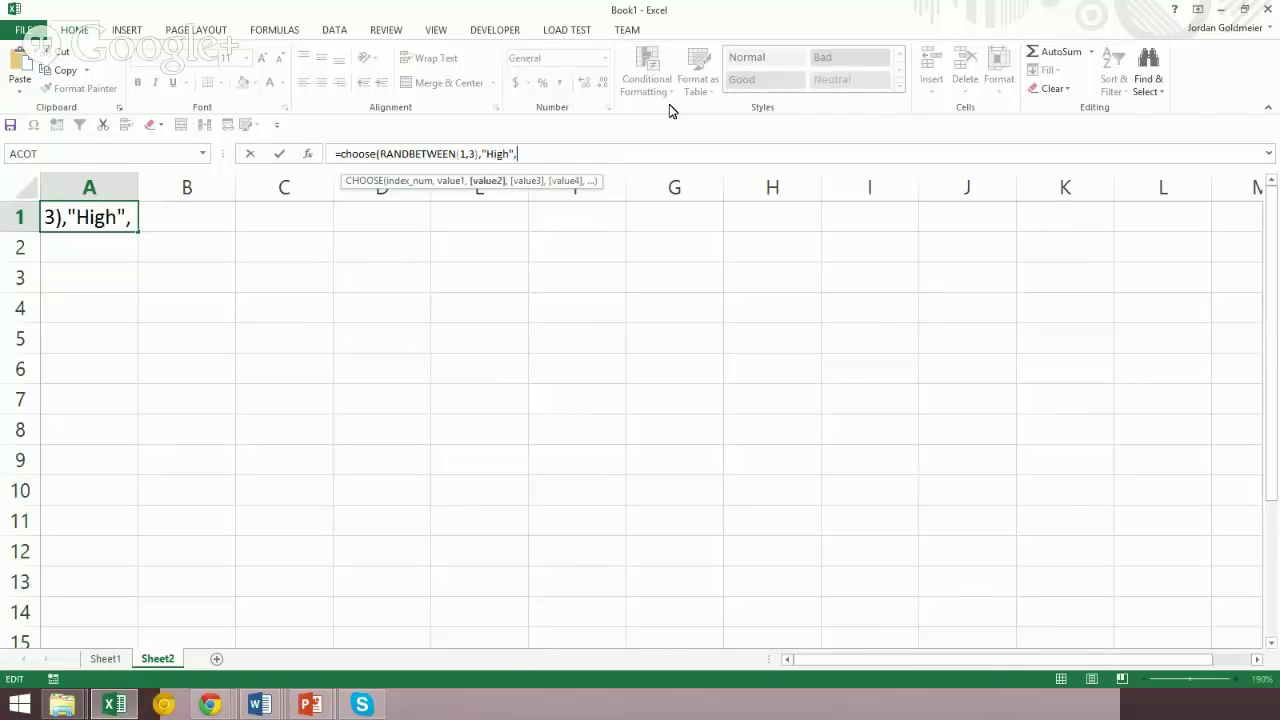
pyautogui.write('"')
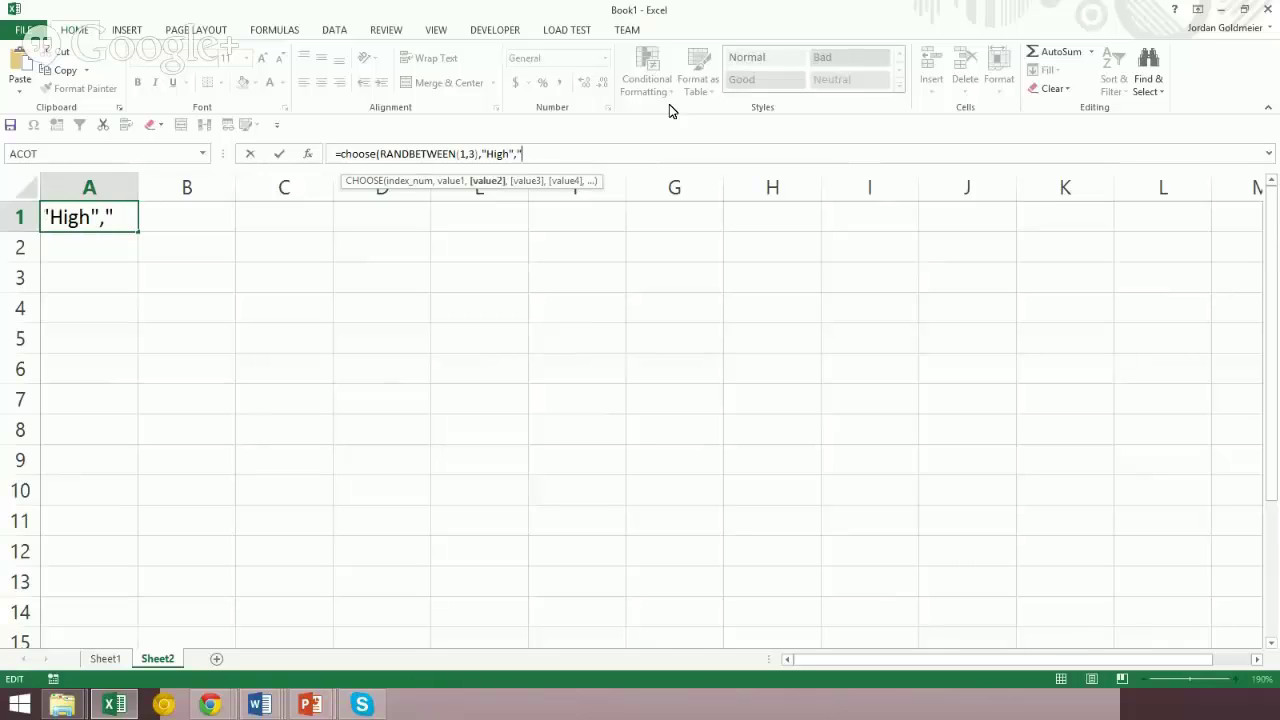
pyautogui.write('Med","')
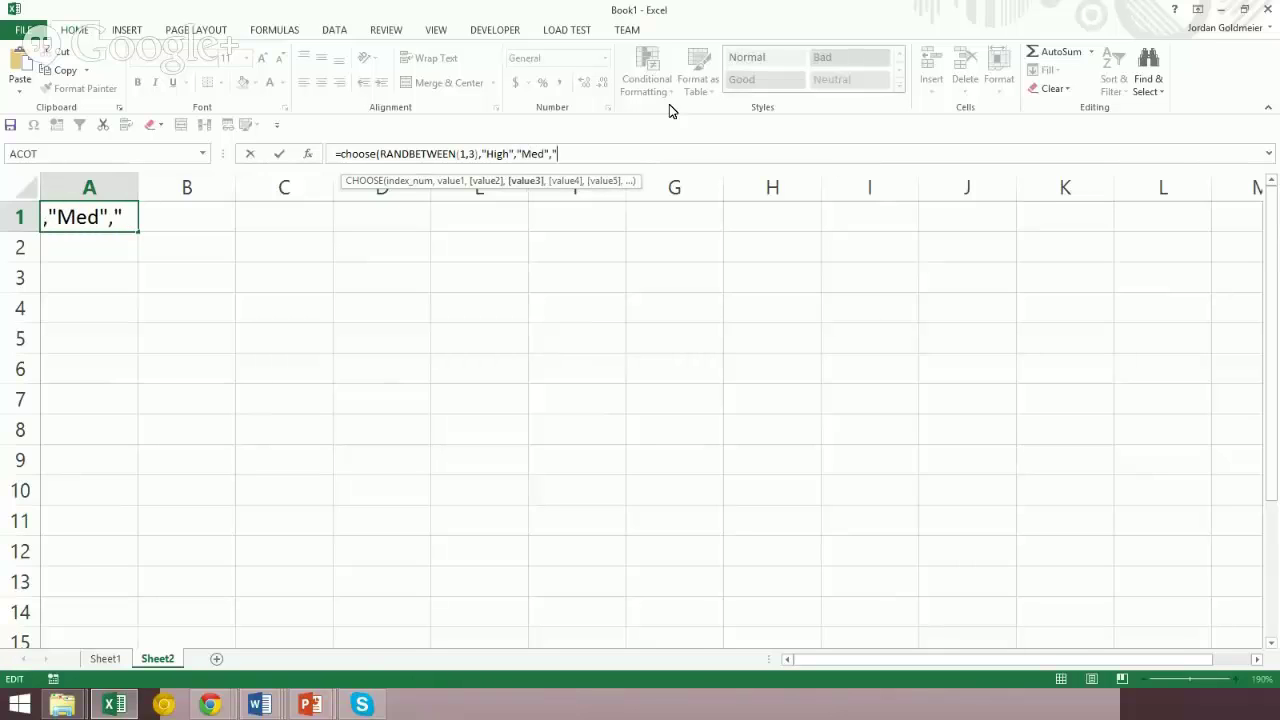
pyautogui.write('Low"')
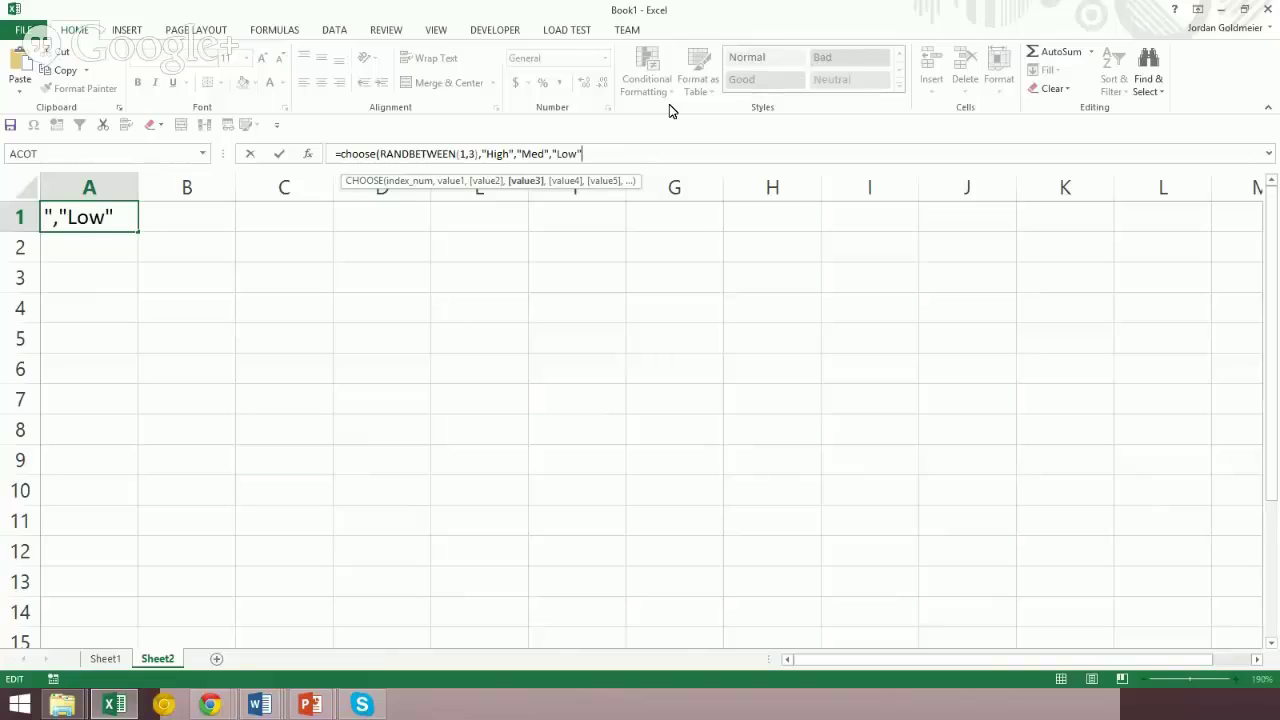
pyautogui.write(')')
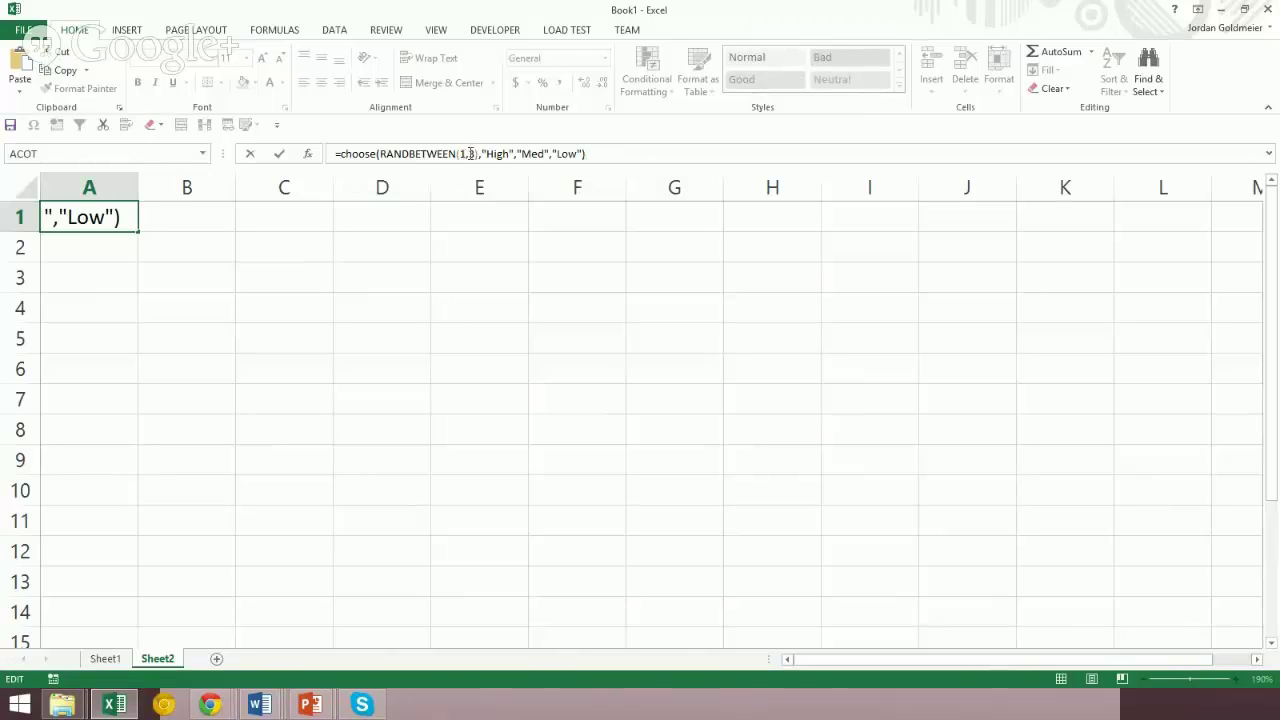
pyautogui.click(696, 151)
pyautogui.press('Return')
# Step: Fill the CHOOSE formula from A1 down through A11
pyautogui.click(118, 199)
pyautogui.click(129, 224)
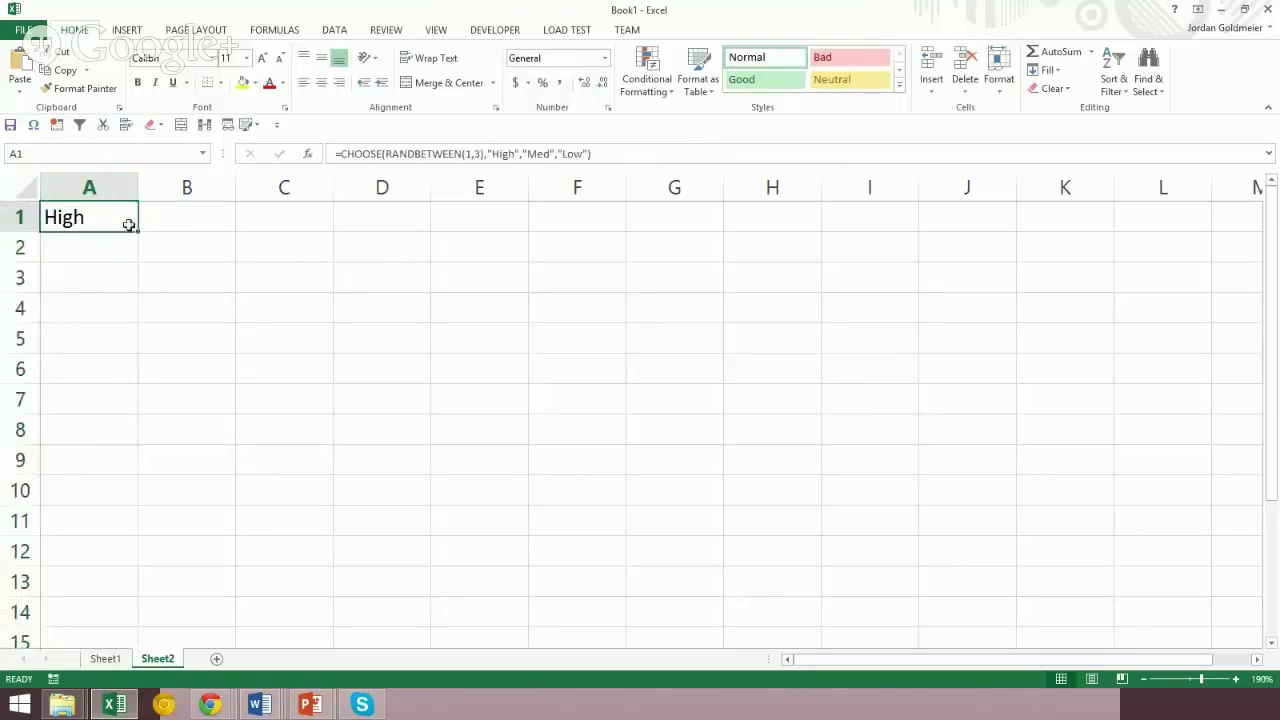
pyautogui.moveTo(136, 232); pyautogui.dragTo(150, 531)
# Step: Recalculate the sheet repeatedly to watch the random text values in A1:A11 change
pyautogui.press('F9')
pyautogui.press('F9')
pyautogui.press('F9')
pyautogui.press('F9')
pyautogui.press('F9')
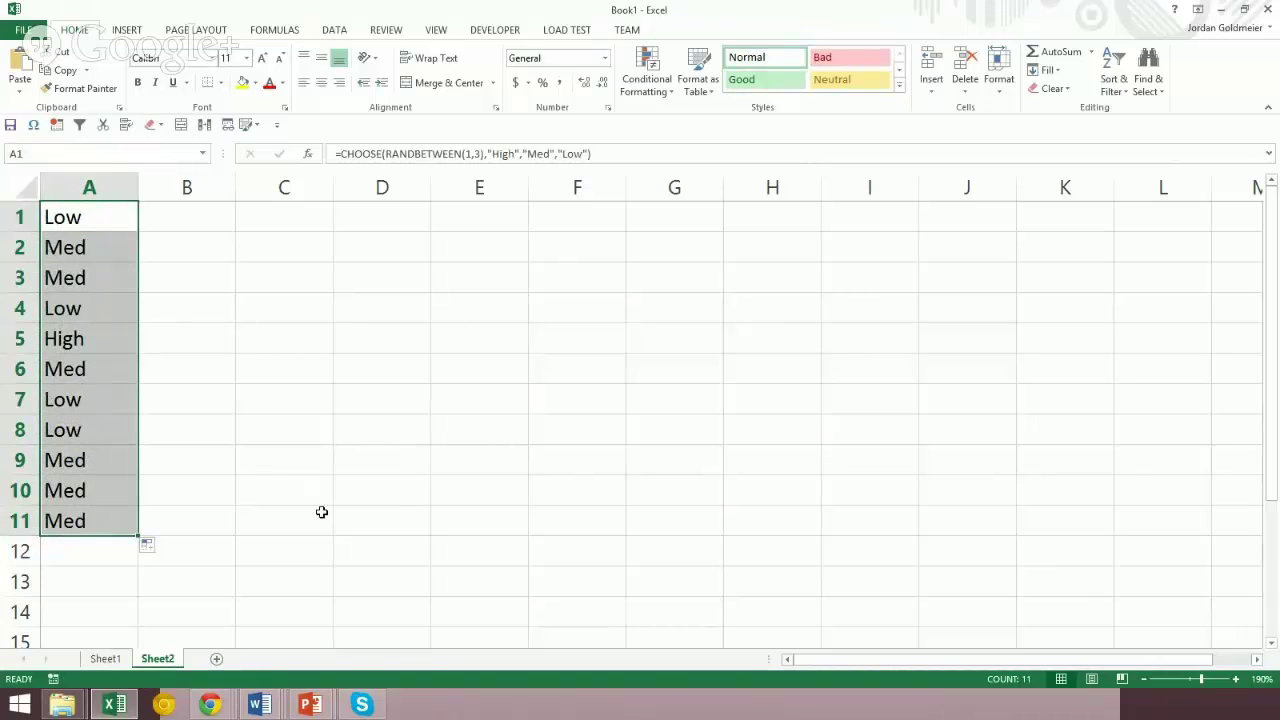